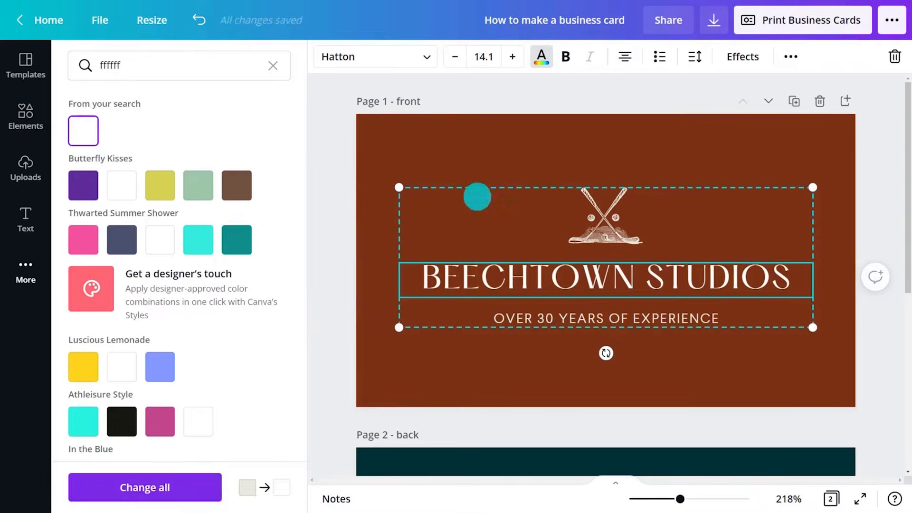
Recolor the crossed golf clubs illustration on the front page to #EB9E82
click(598, 218)
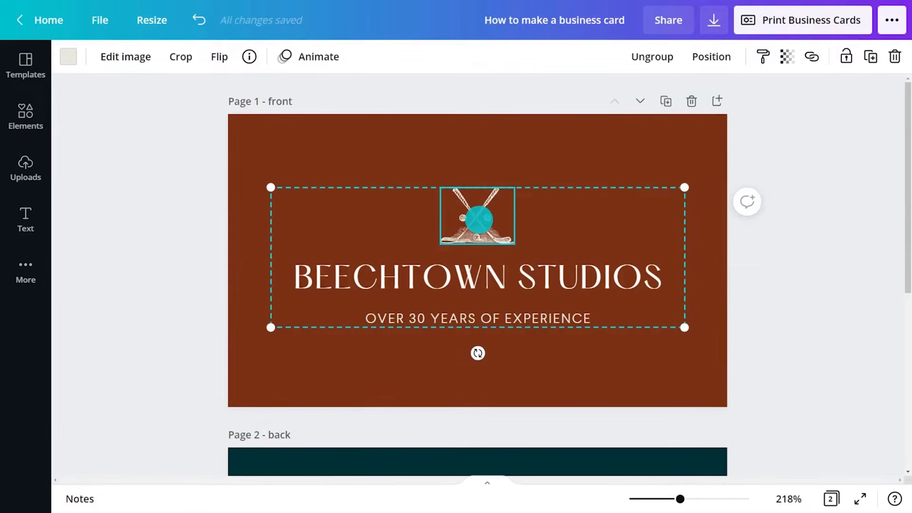
click(68, 57)
click(269, 65)
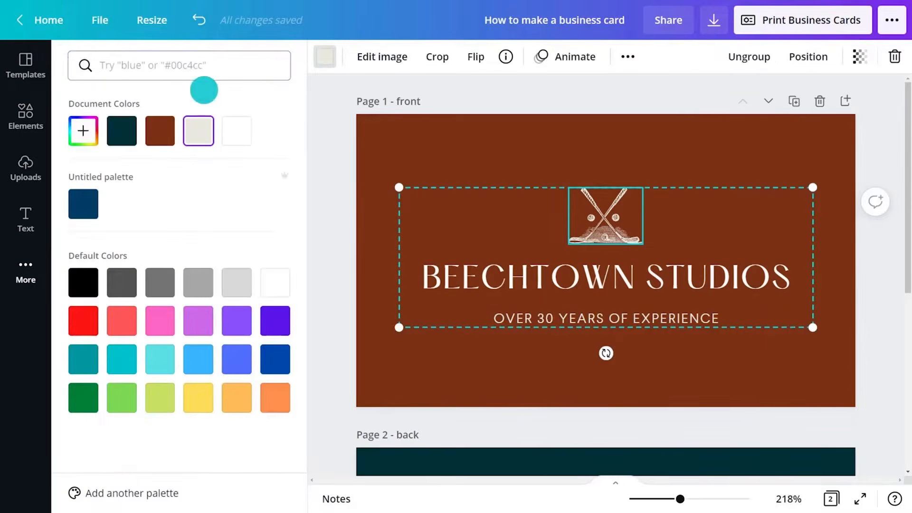
click(83, 131)
text(#EB)
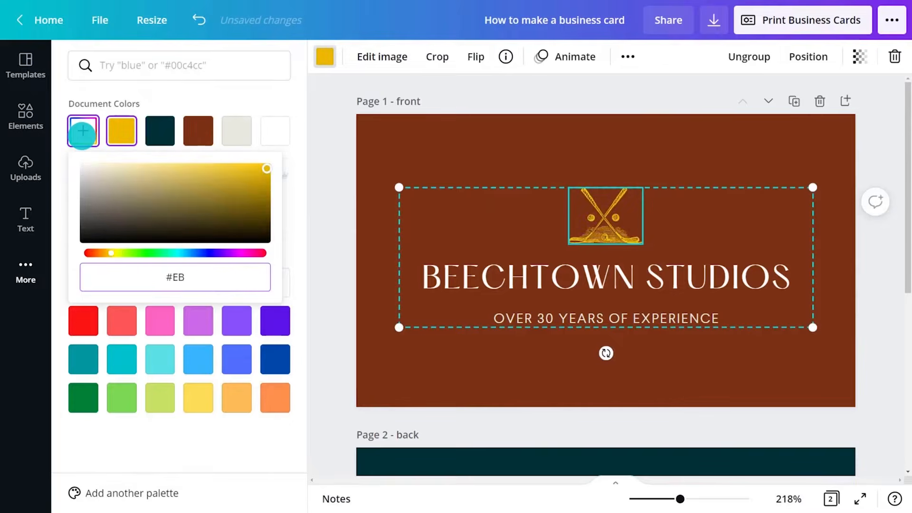
text(9E82)
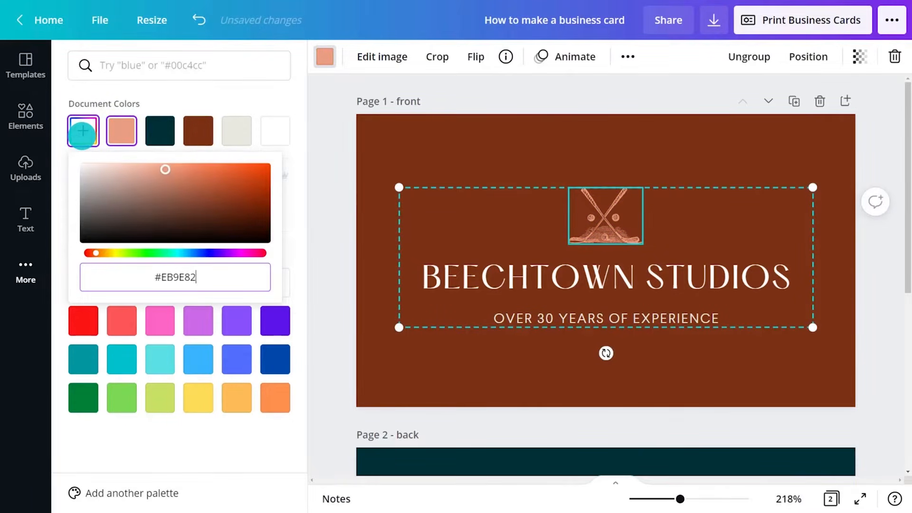
click(126, 134)
click(427, 156)
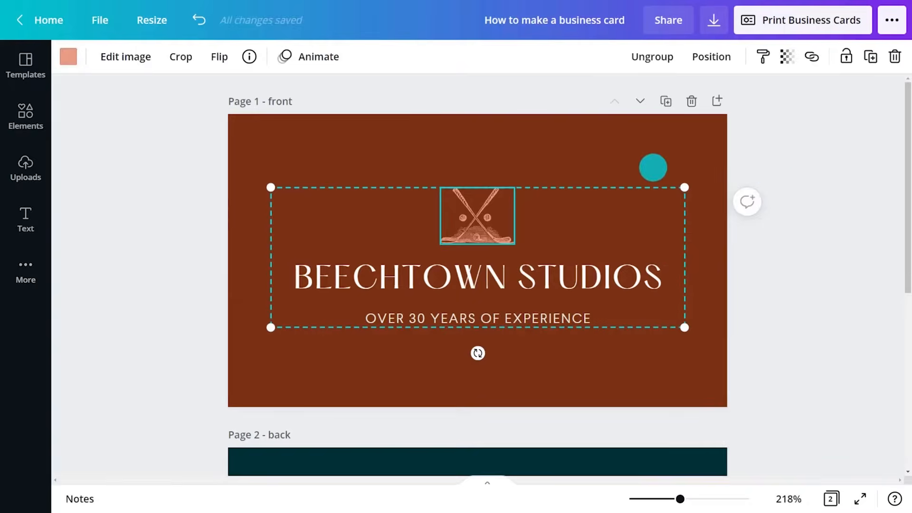
click(829, 176)
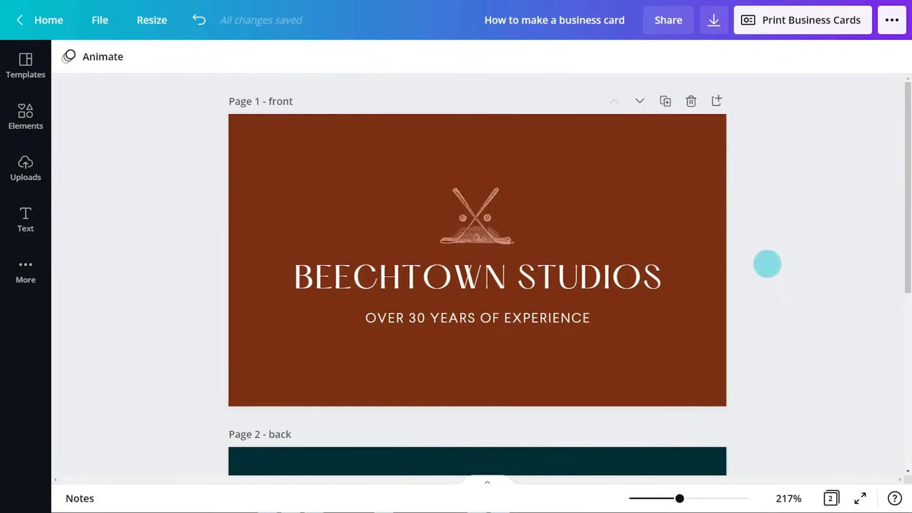
Ungroup the front page logo, then enlarge the golf clubs illustration and place it on the card's left half
click(501, 260)
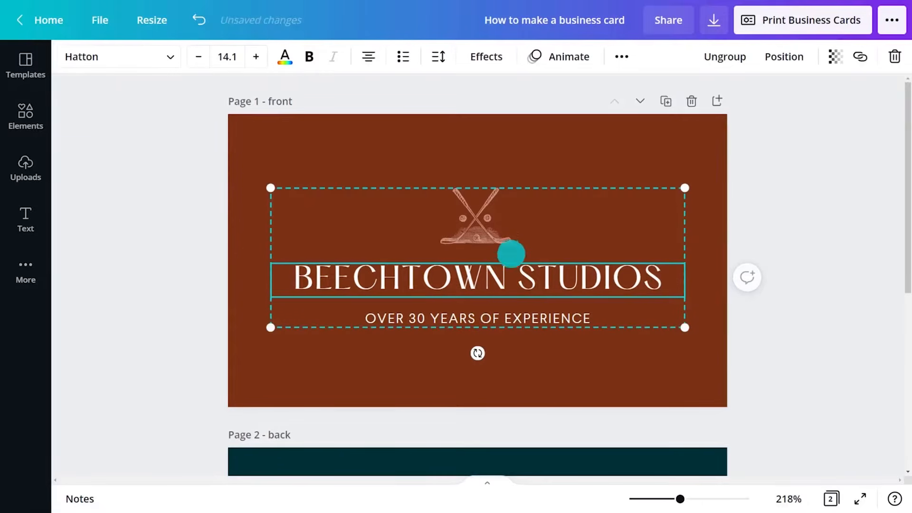
click(715, 56)
click(524, 177)
click(477, 214)
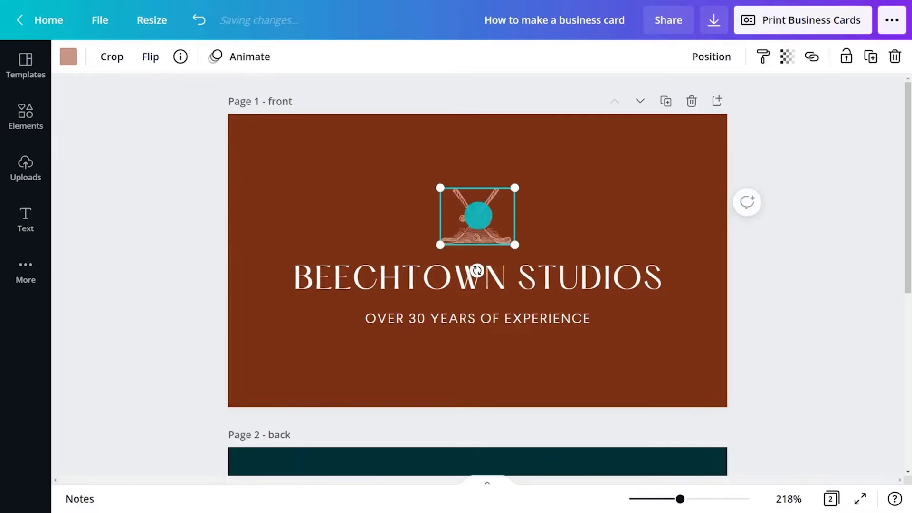
drag(440, 245, 376, 261)
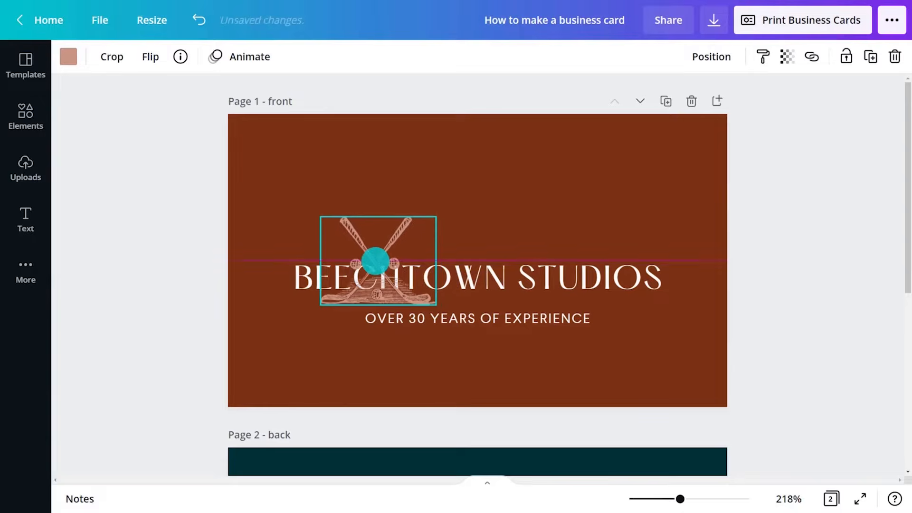
Shrink BEECHTOWN STUDIOS, stack it above the tagline to the right of the illustration, and left-align both texts
click(309, 280)
drag(273, 295, 494, 249)
drag(471, 317, 547, 250)
click(395, 57)
click(463, 247)
click(393, 57)
shift+click(534, 247)
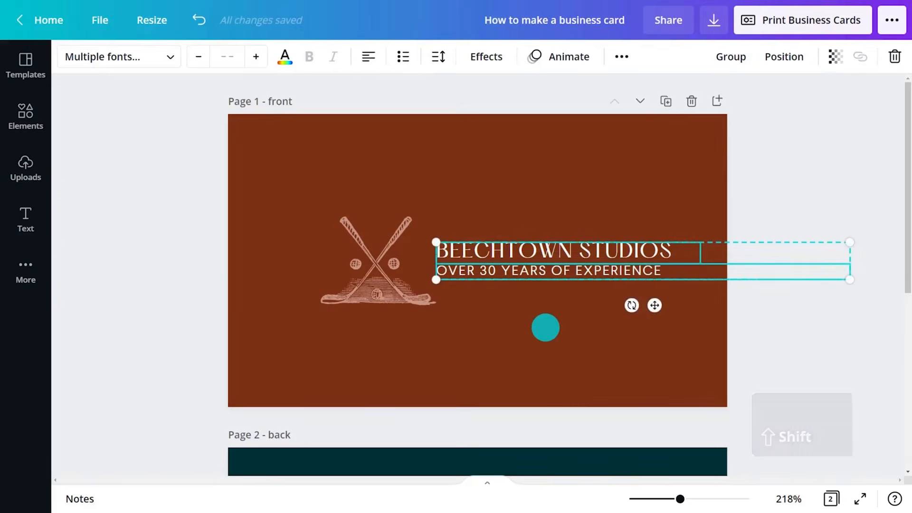
Group the illustration with the studio name and tagline, and shift the group slightly left to centre it on the card
click(543, 326)
click(541, 273)
shift+click(528, 255)
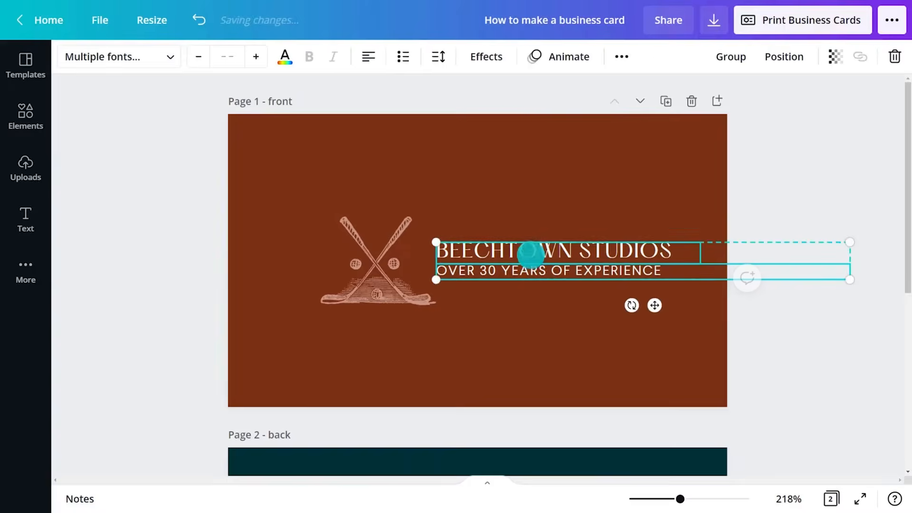
shift+click(400, 270)
right_click(399, 271)
click(451, 444)
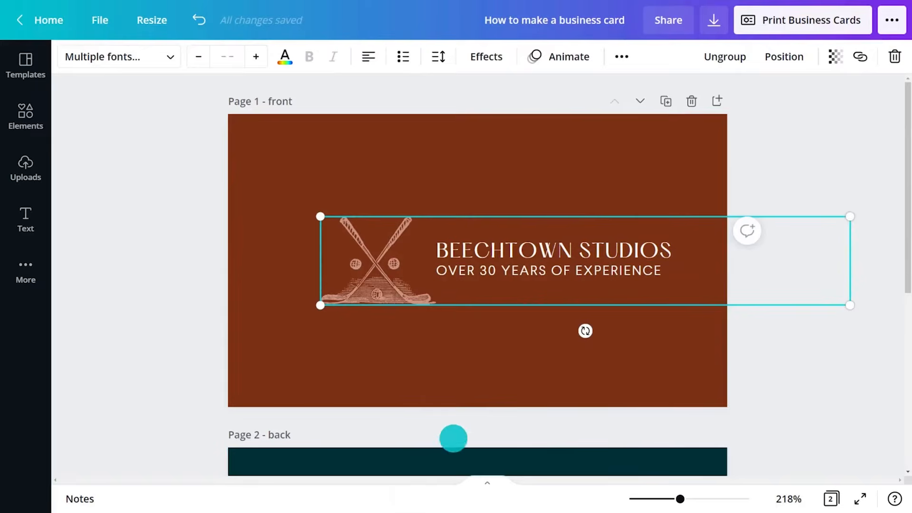
drag(516, 265, 487, 267)
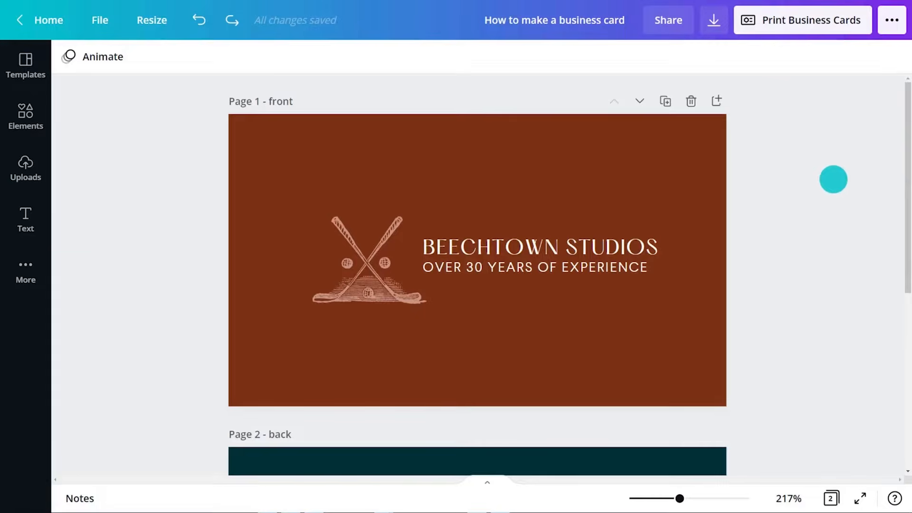
Ungroup the text block on the back page and set all of its text to the Larsseit font
drag(906, 167, 906, 313)
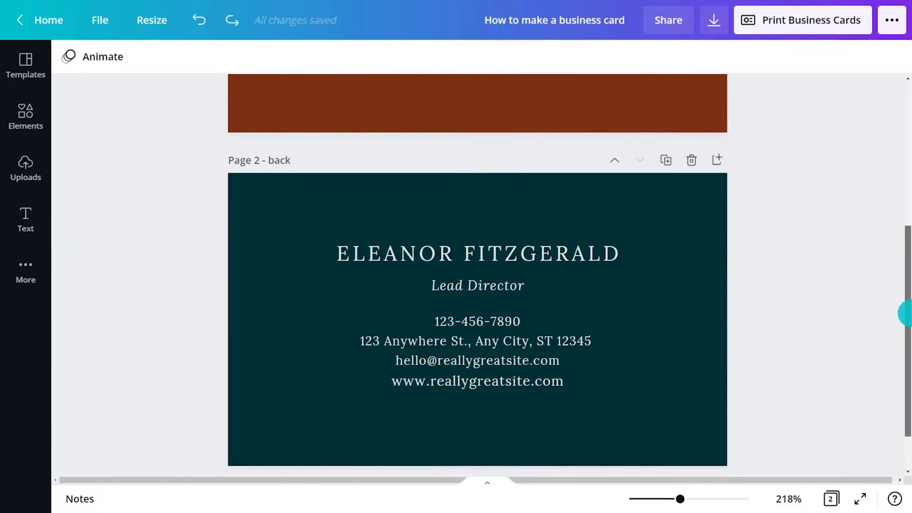
scroll(905, 313, down, 2)
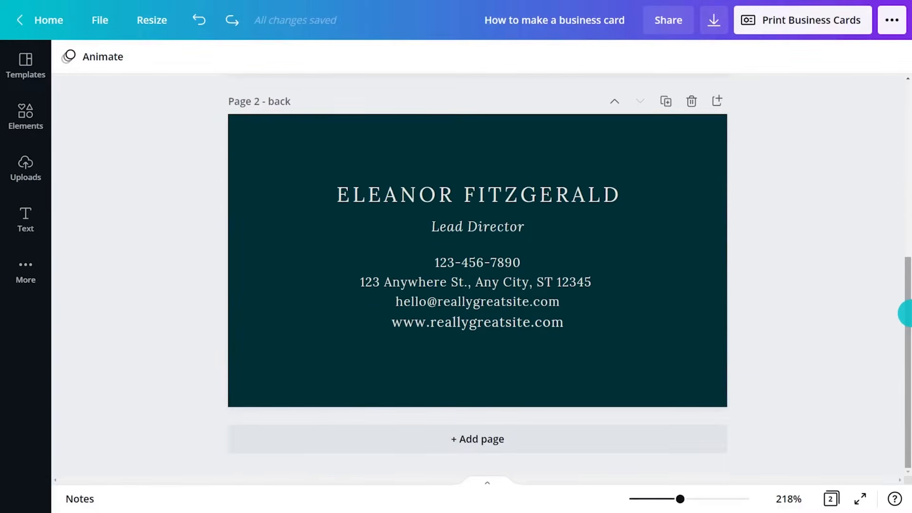
click(510, 246)
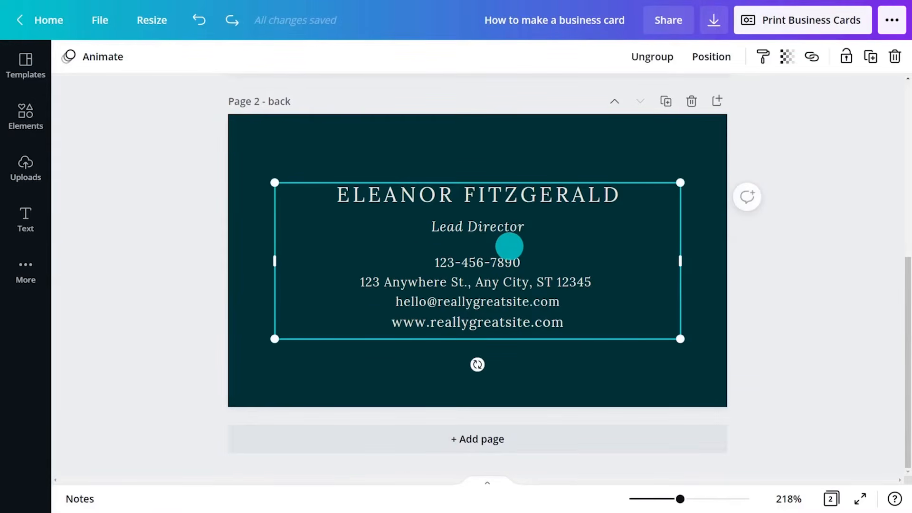
key(ctrl+shift+g)
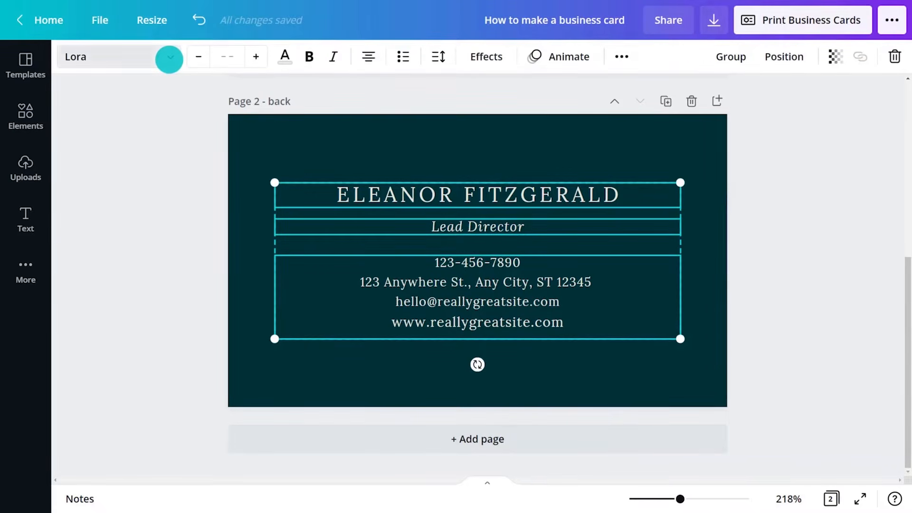
click(169, 57)
click(173, 127)
click(332, 252)
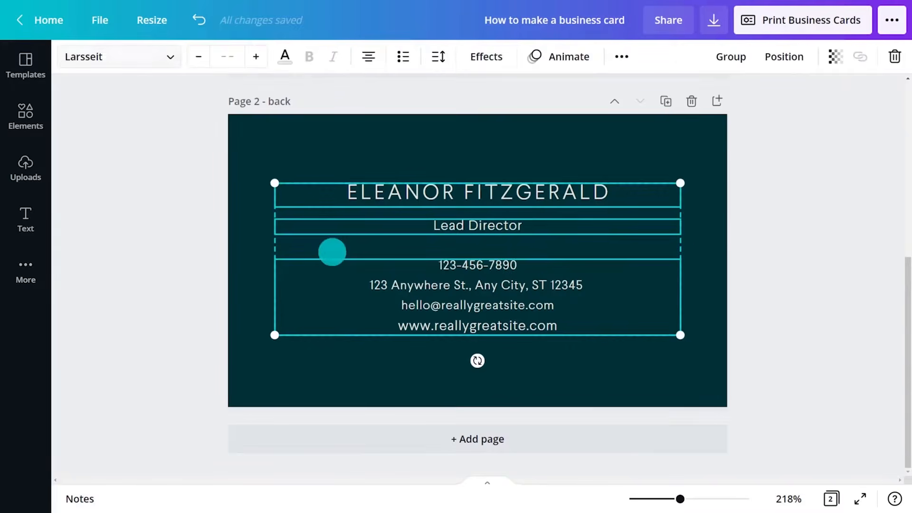
click(798, 221)
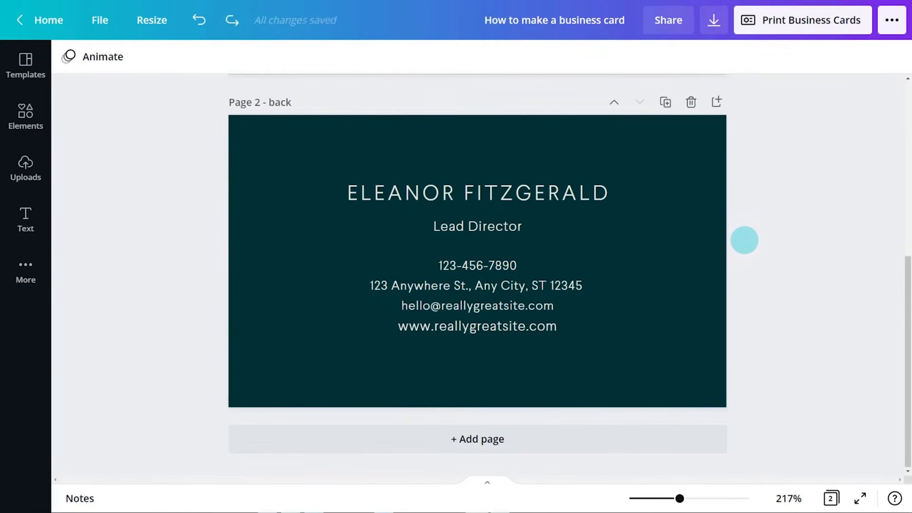
click(29, 218)
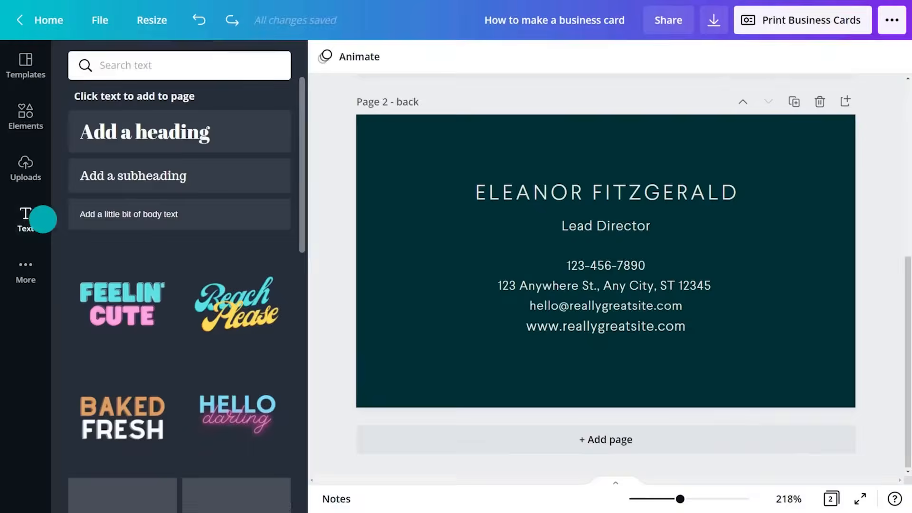
click(110, 219)
click(310, 275)
drag(489, 306, 489, 401)
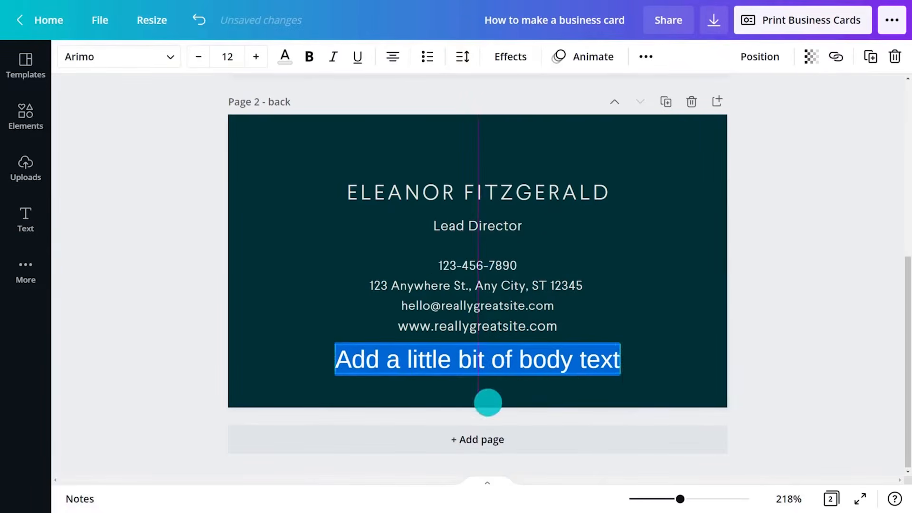
key(ctrl+a)
text(@beechtown.studios)
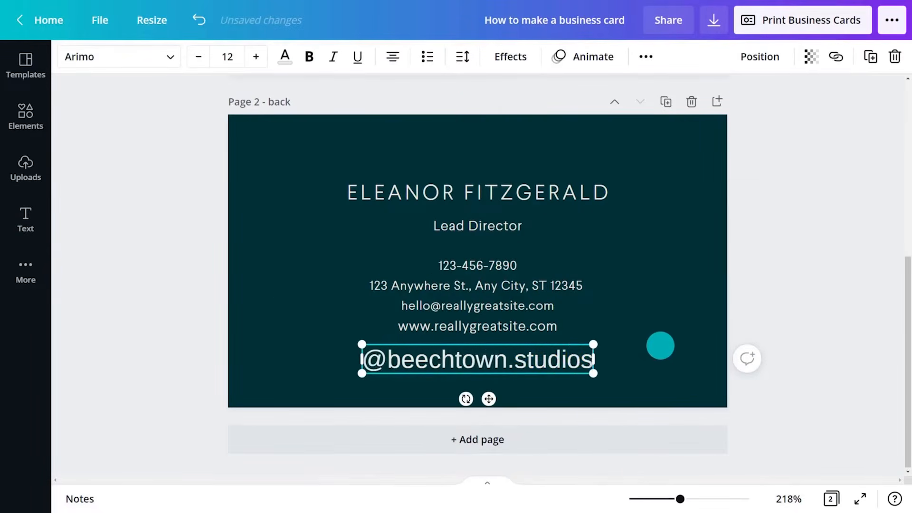
key(ctrl+a)
click(169, 57)
text(larsseit)
click(155, 159)
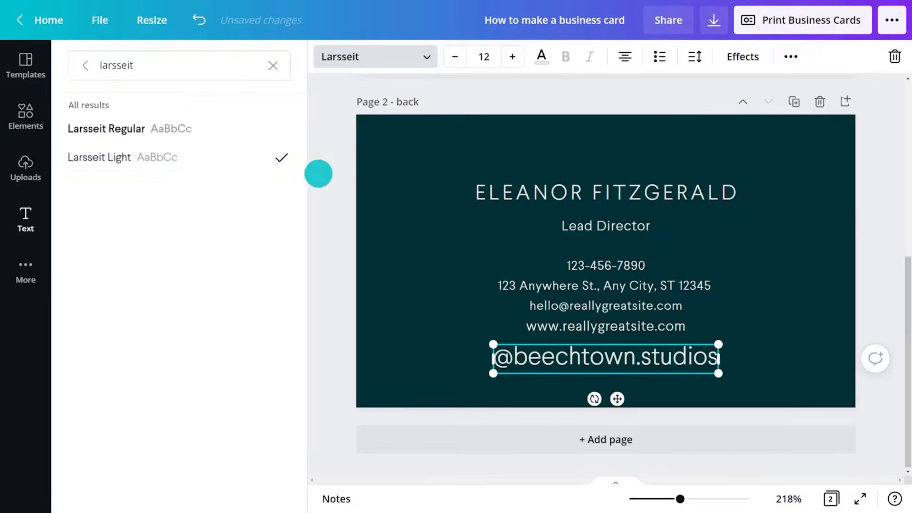
click(236, 57)
text(6.5)
key(Return)
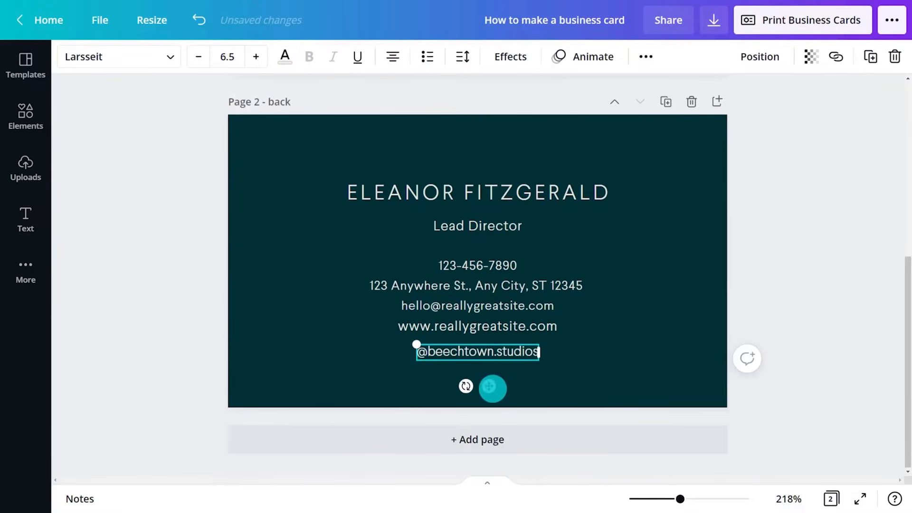
drag(491, 385, 509, 392)
click(28, 120)
click(169, 68)
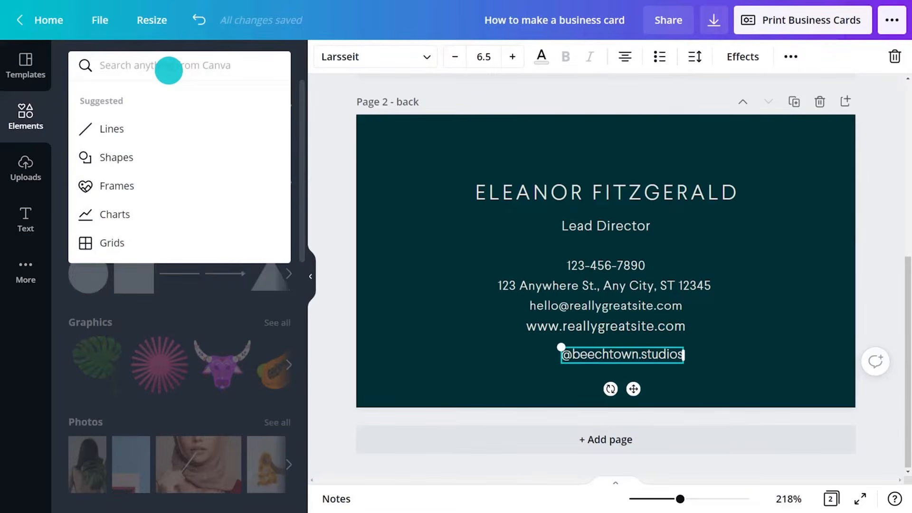
text(instagram icon)
key(Return)
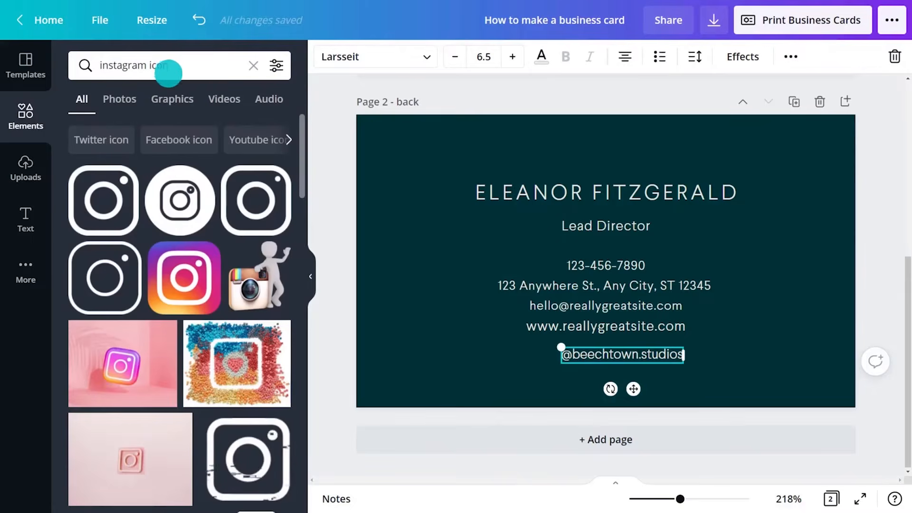
click(165, 98)
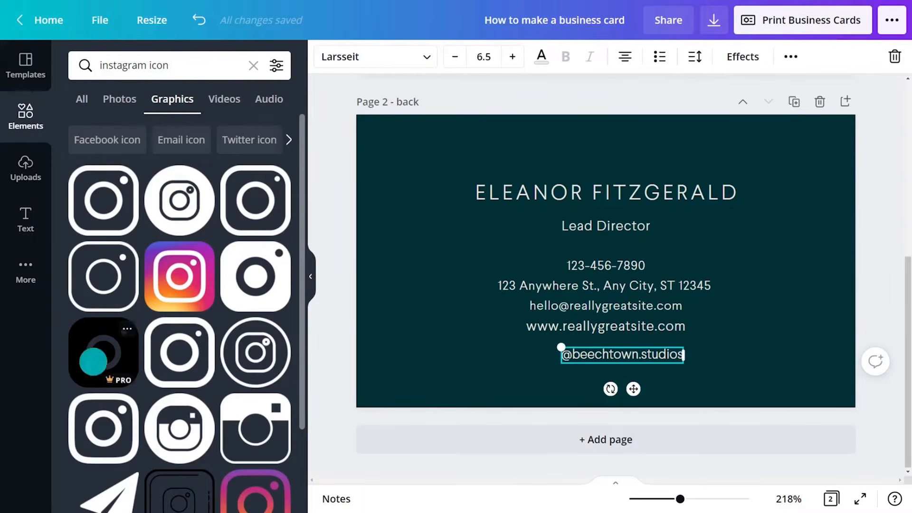
drag(97, 424, 419, 320)
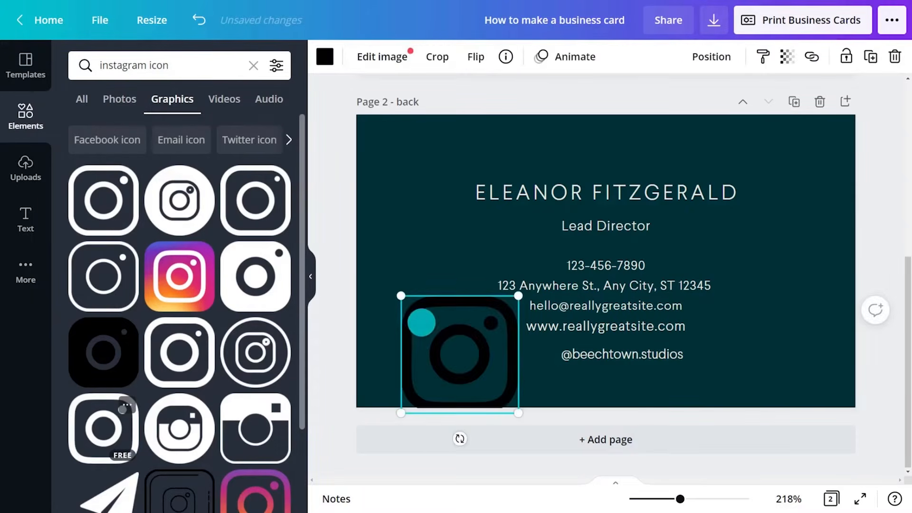
drag(387, 295, 419, 353)
click(68, 56)
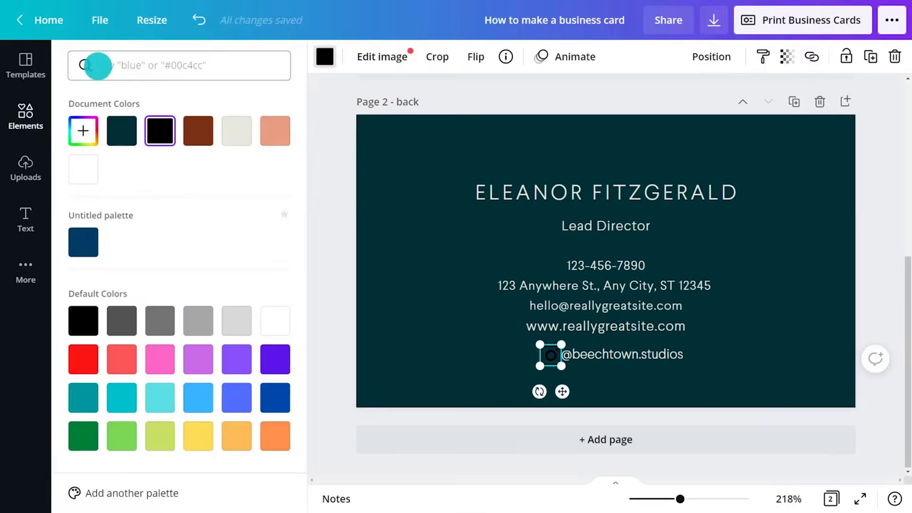
click(275, 131)
click(551, 354)
click(285, 57)
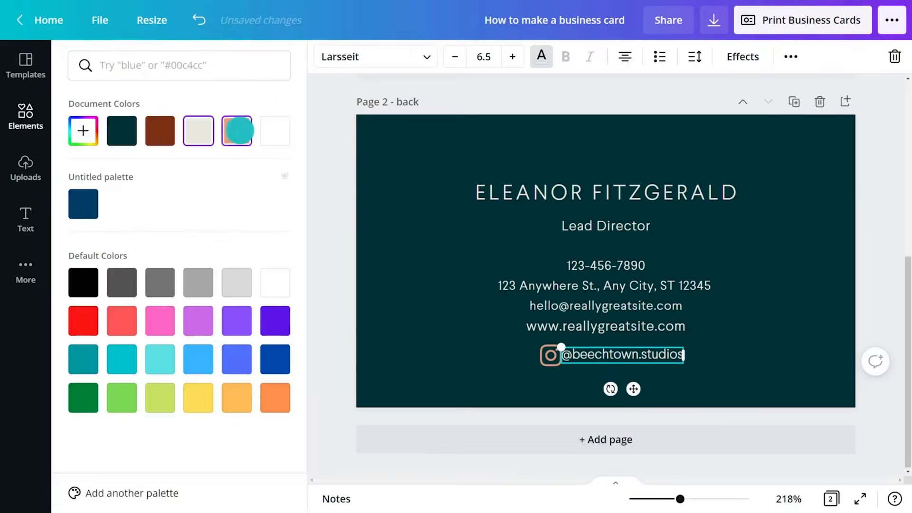
click(238, 130)
click(590, 379)
click(519, 352)
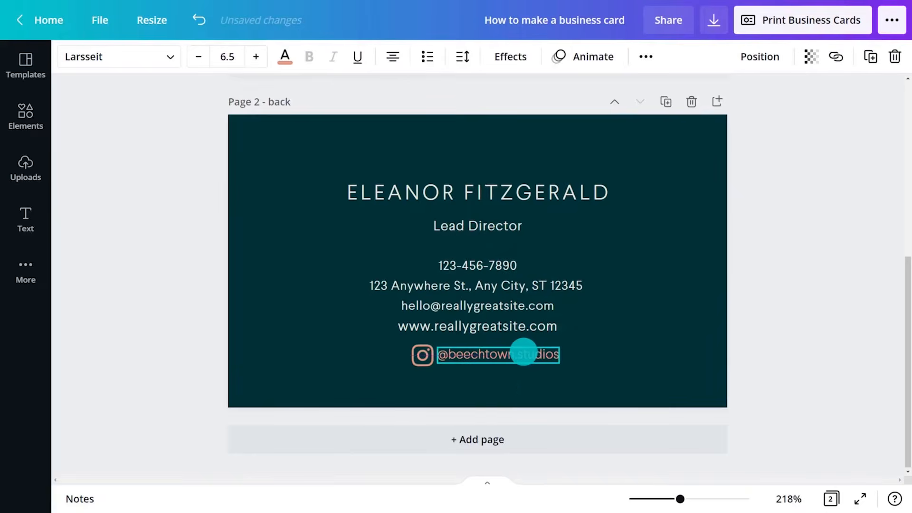
click(753, 252)
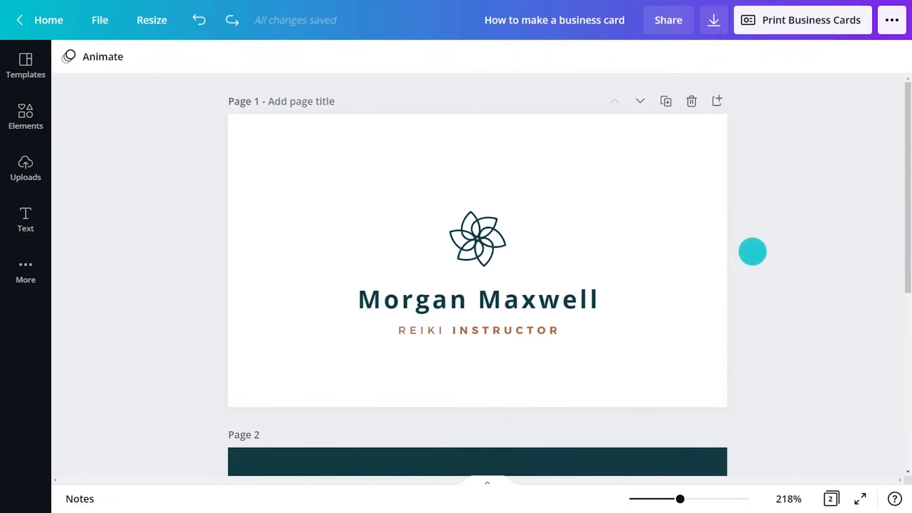
Convert the person's name above REIKI INSTRUCTOR to uppercase and remove its bold formatting
click(569, 298)
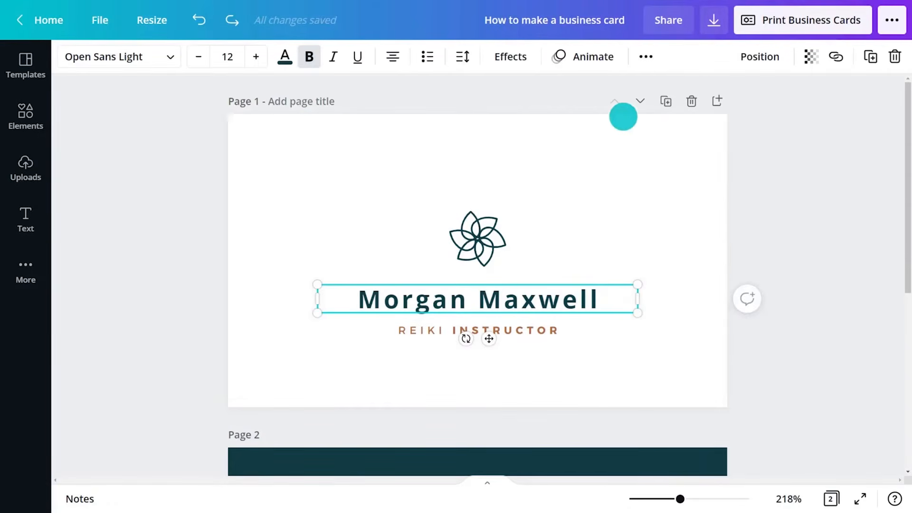
click(644, 57)
click(571, 91)
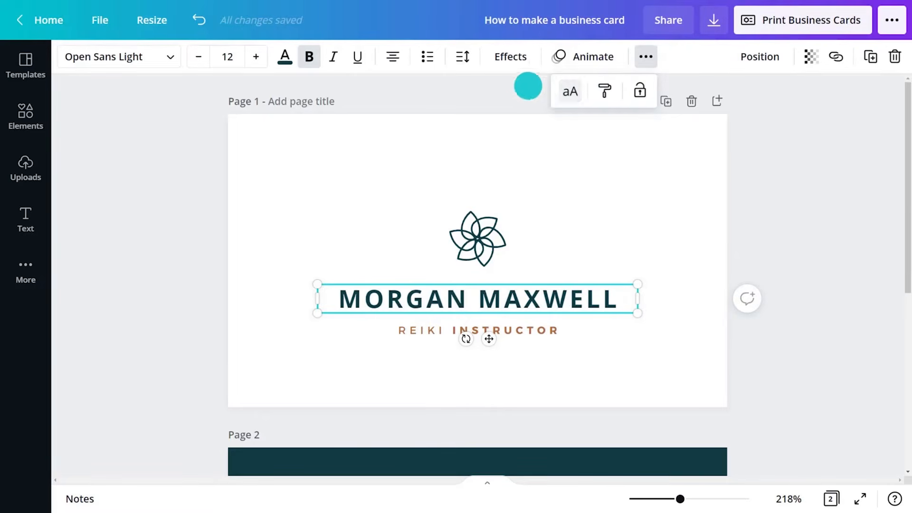
click(309, 56)
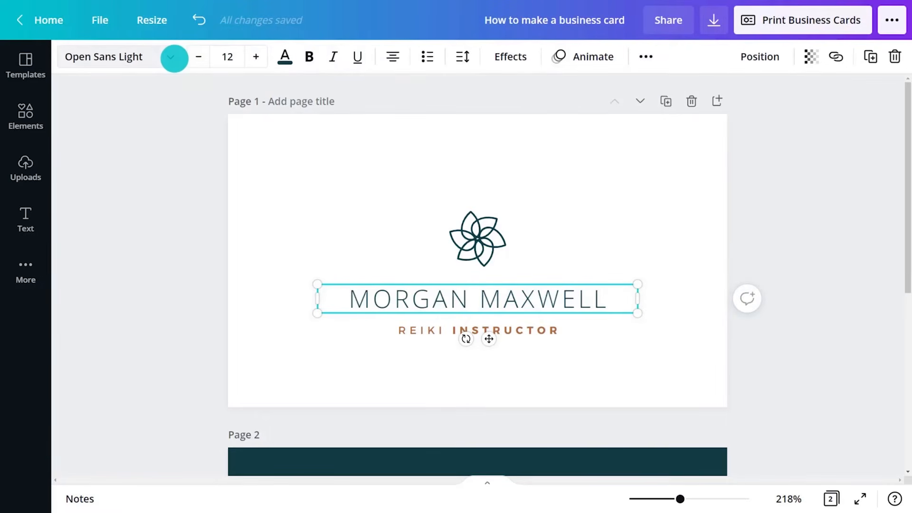
Change the font of the person's name above REIKI INSTRUCTOR on page 1 to Solway
click(174, 57)
click(144, 246)
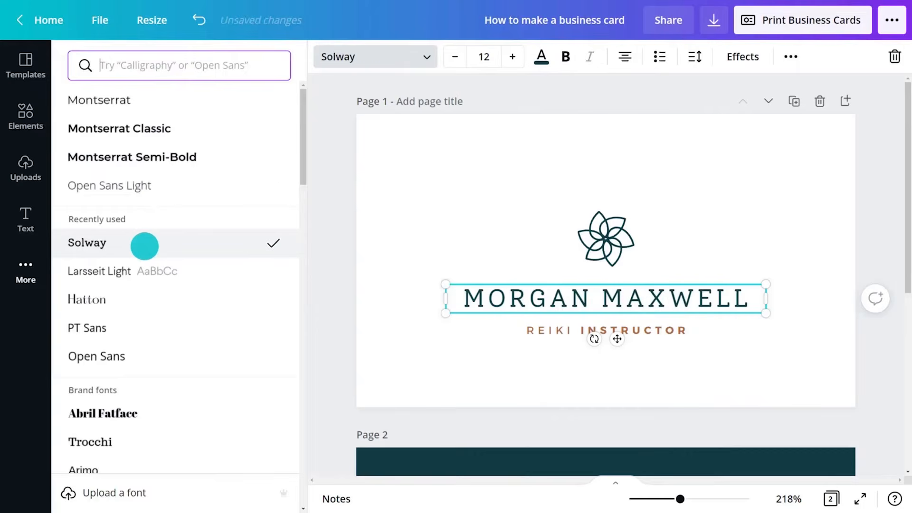
click(383, 216)
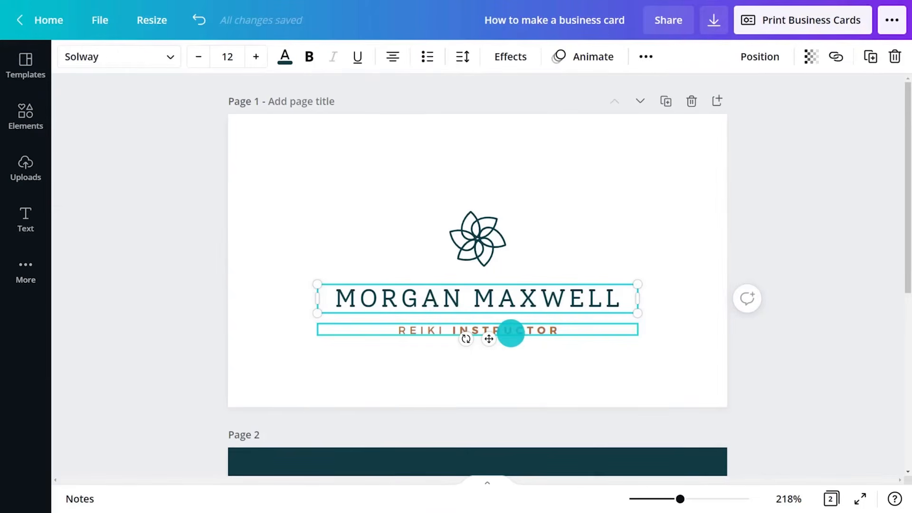
Remove the bold formatting from the word INSTRUCTOR in the page 1 job title
click(511, 332)
drag(454, 330, 557, 330)
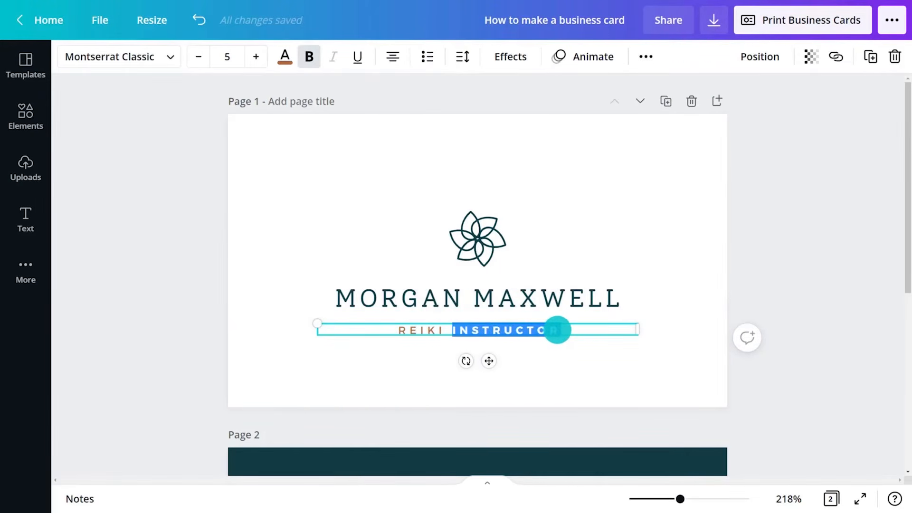
click(800, 225)
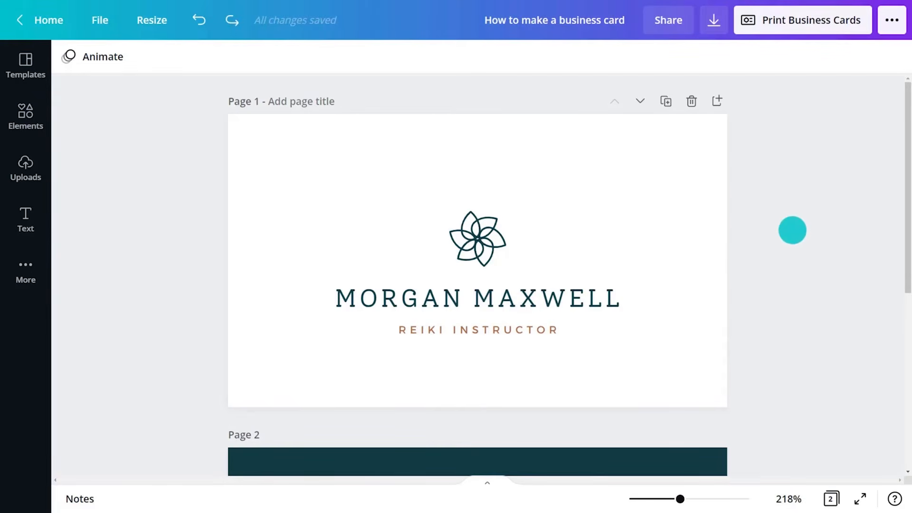
Enlarge the page 1 name text from both sides until its box spans the full width of the card
click(558, 298)
drag(652, 319, 711, 336)
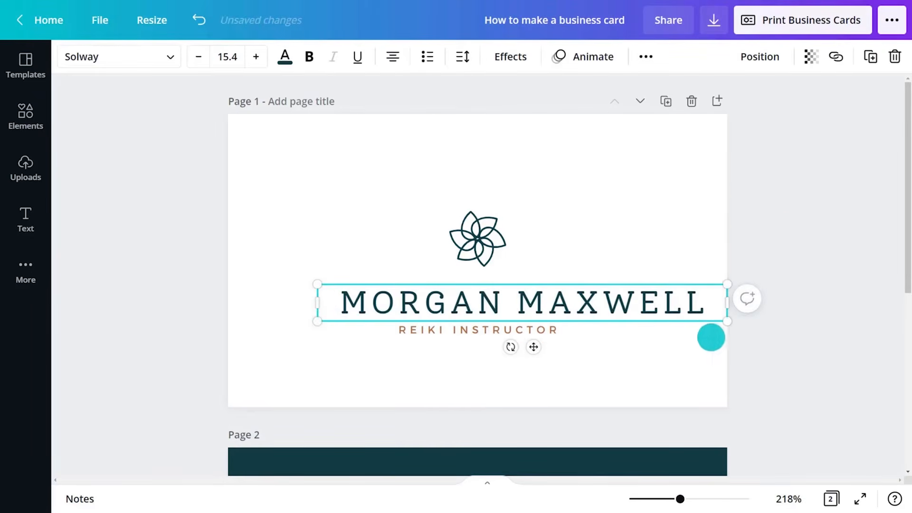
drag(318, 320, 230, 342)
click(656, 234)
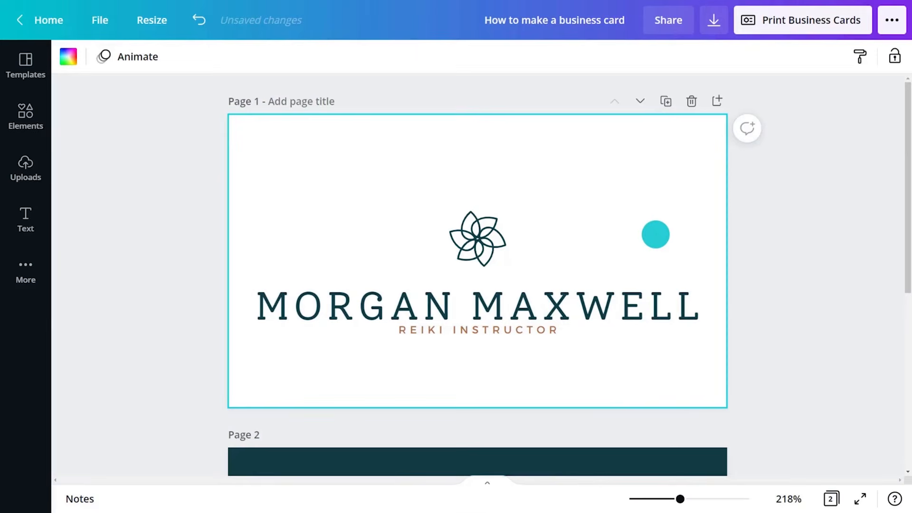
Set the page 1 name to font size 11 and move it up slightly, between the flower logo and the job title
click(523, 297)
click(232, 57)
text(11)
key(Return)
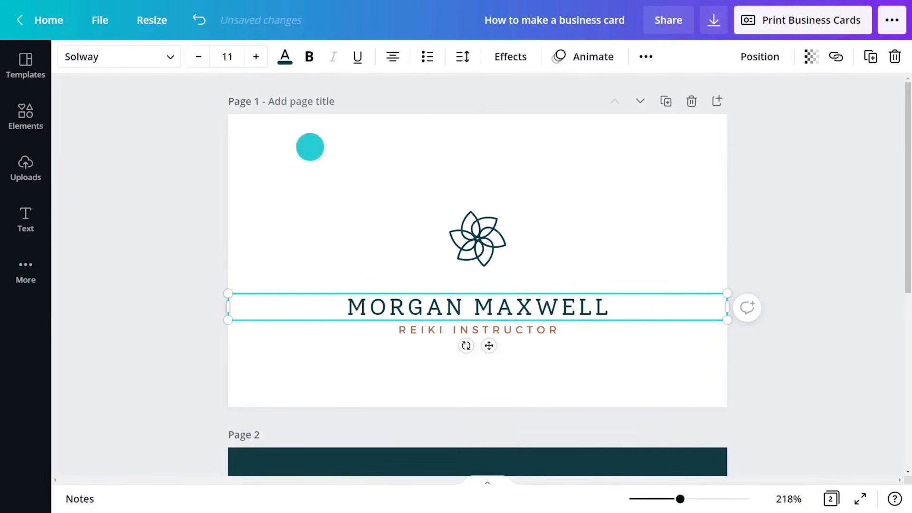
drag(489, 345, 483, 335)
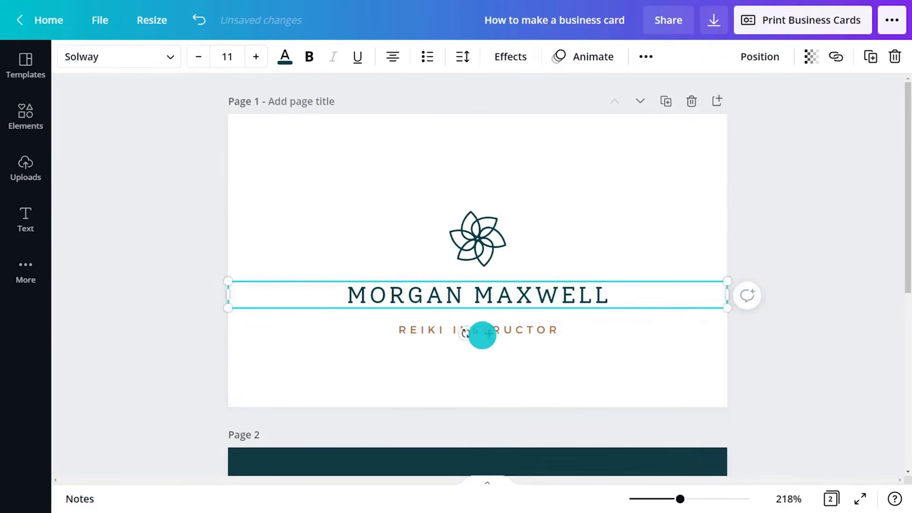
Set the page 1 REIKI INSTRUCTOR line to font size 6 and move it up directly beneath the name
click(444, 327)
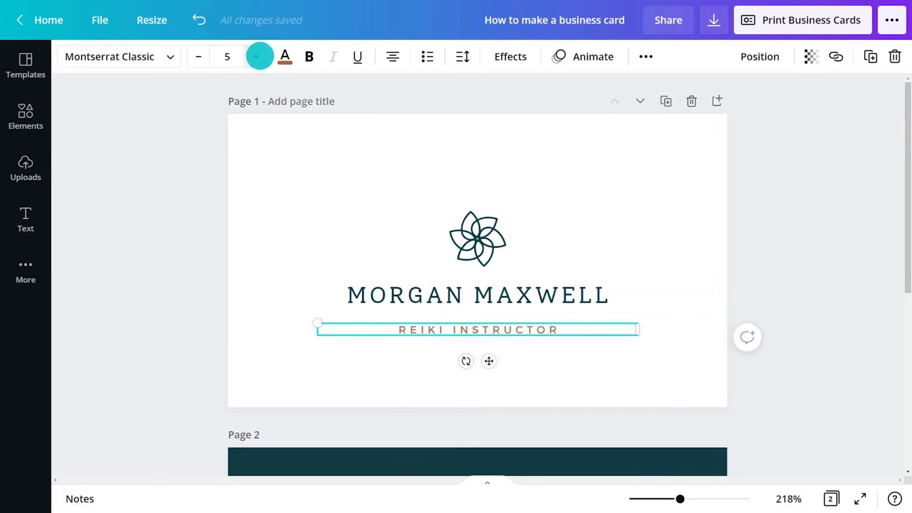
click(257, 56)
drag(489, 362, 493, 351)
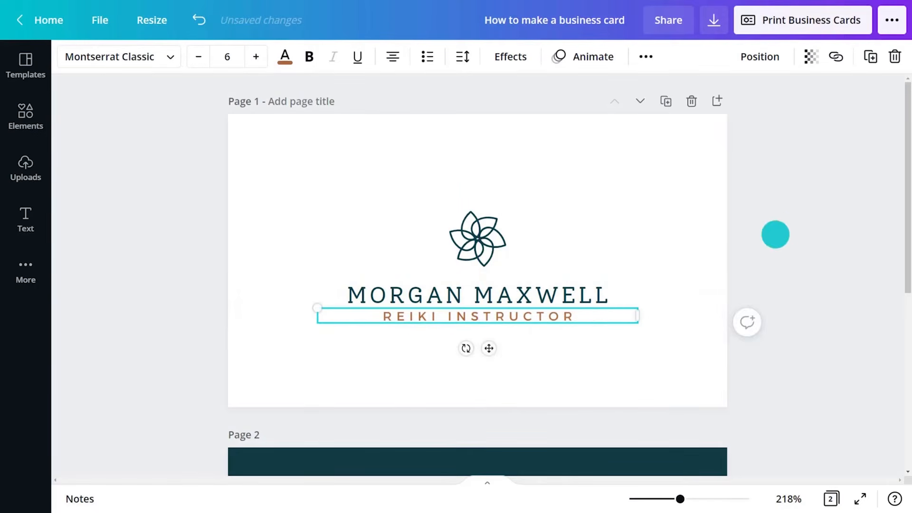
click(822, 215)
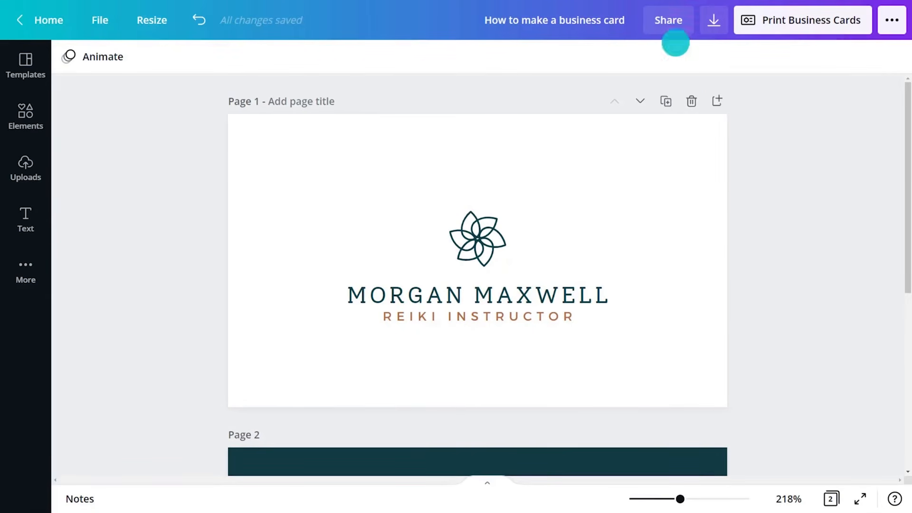
Open the design's sharing options and enter the collaborator's e-mail address with edit access
click(668, 22)
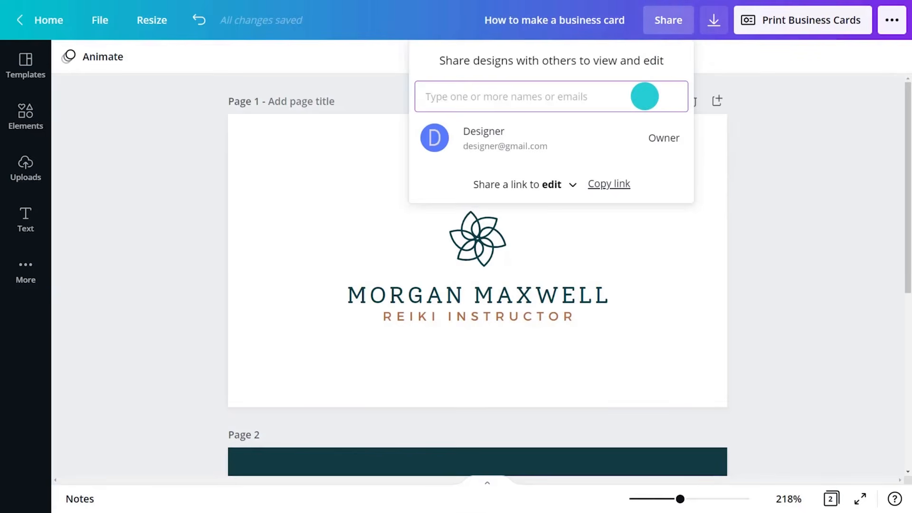
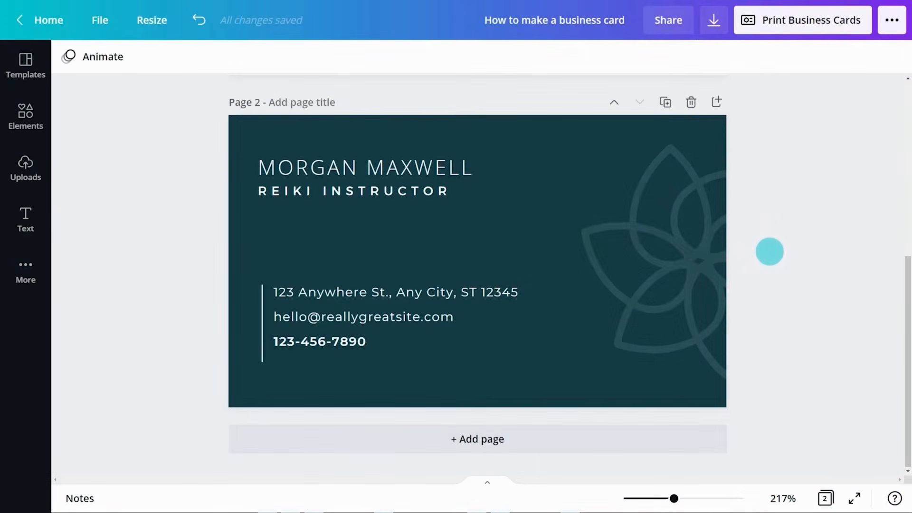
Start a double-sided print order with premium paper, matte finish and 50 copies, and proceed through the design checks to proofreading
click(802, 26)
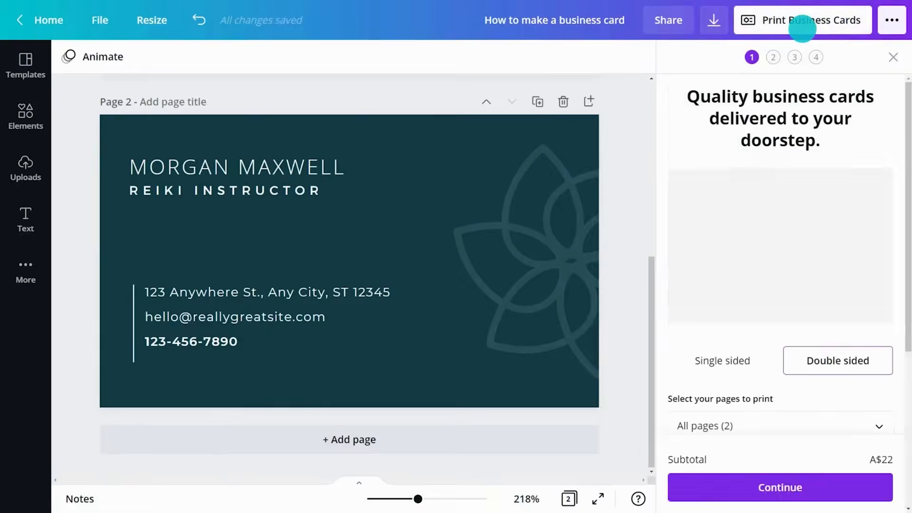
drag(907, 91, 904, 240)
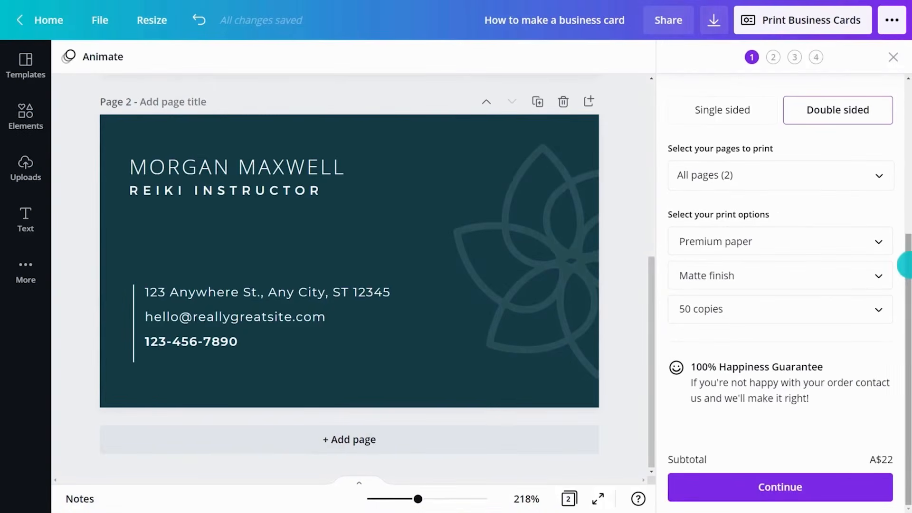
click(783, 482)
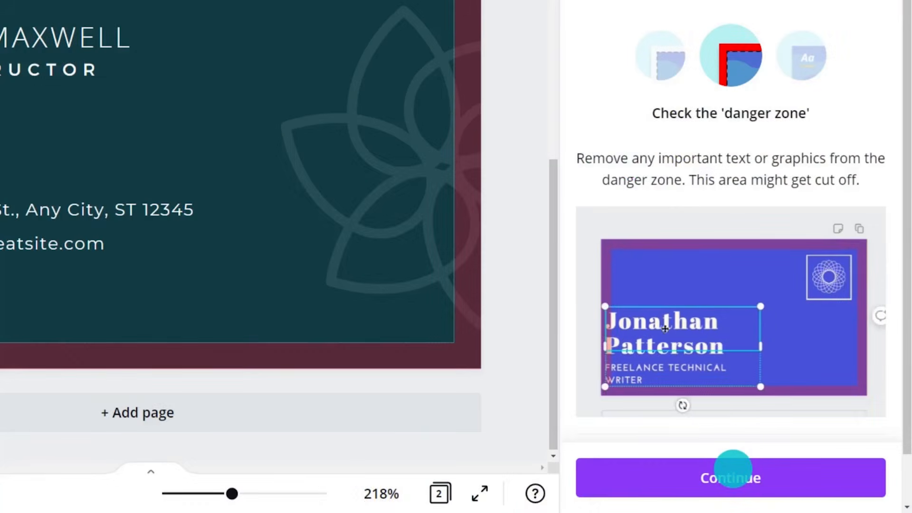
click(733, 470)
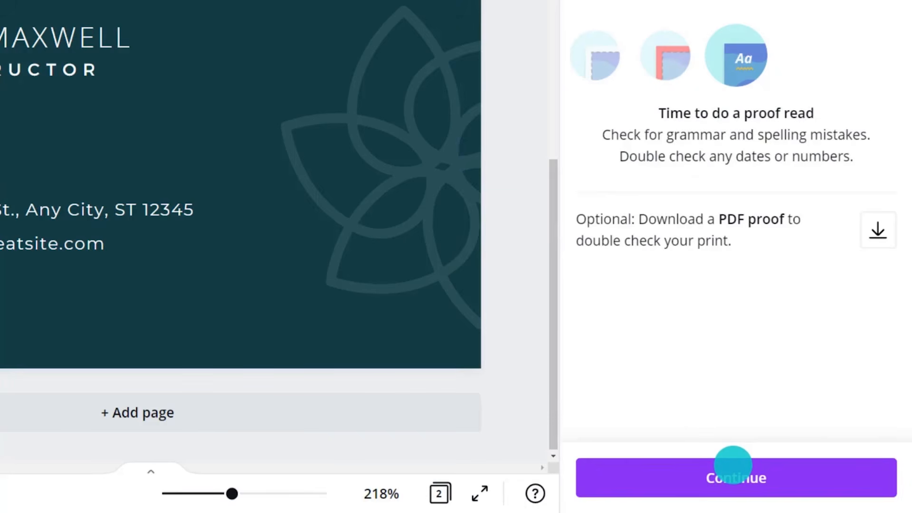